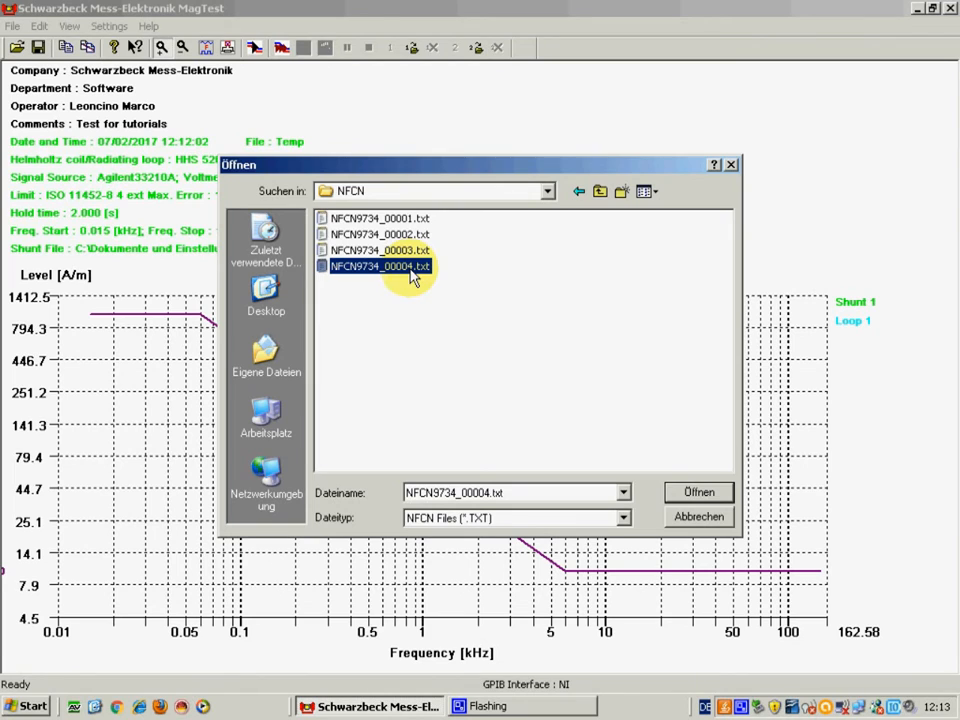
Load the compensation network file NFCN9734_00004.txt
click(699, 494)
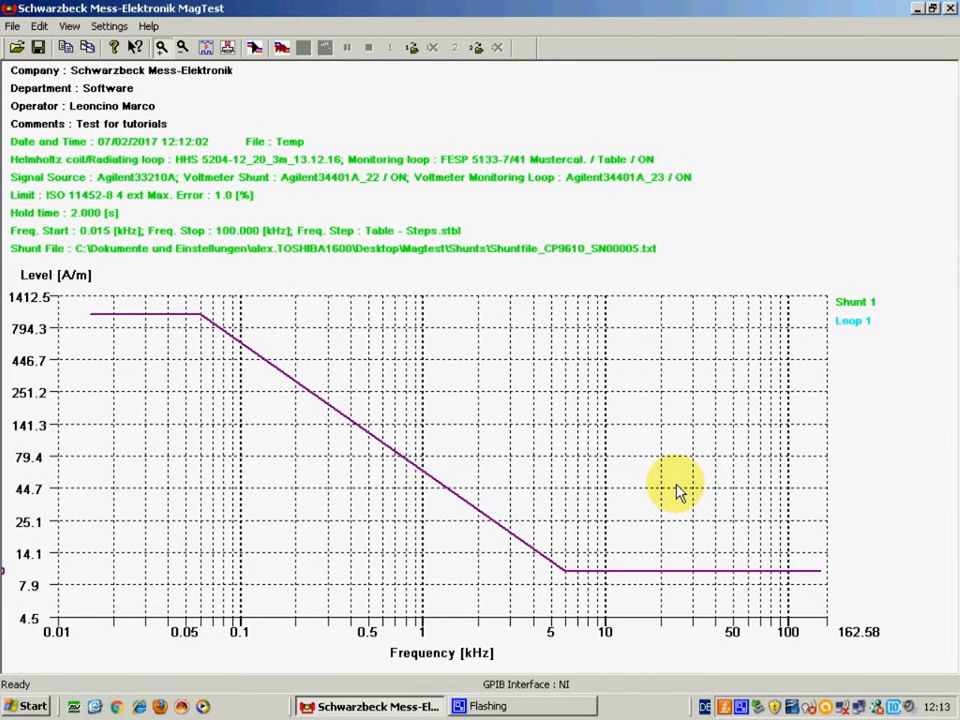
Open the hardware configuration and set the signal source's maximum frequency to 150 kHz
click(116, 27)
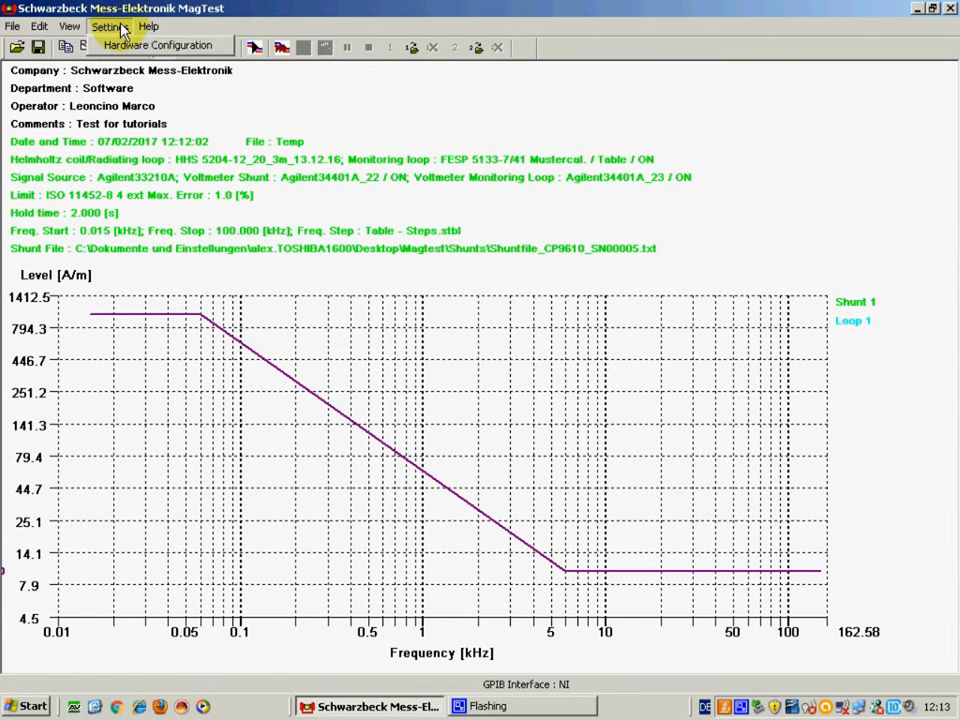
click(114, 47)
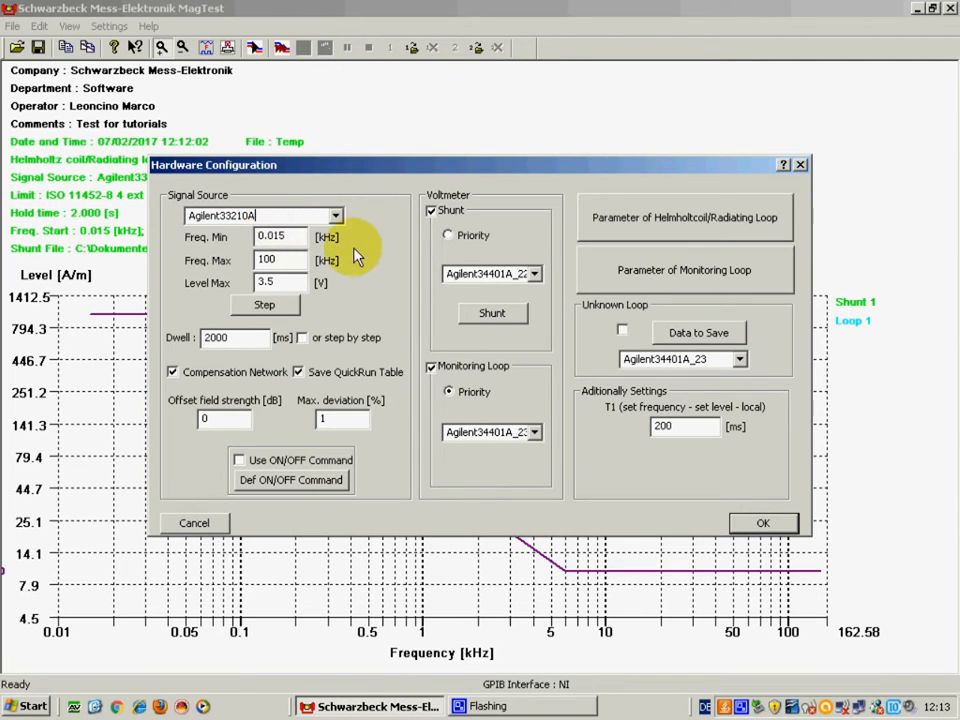
click(297, 234)
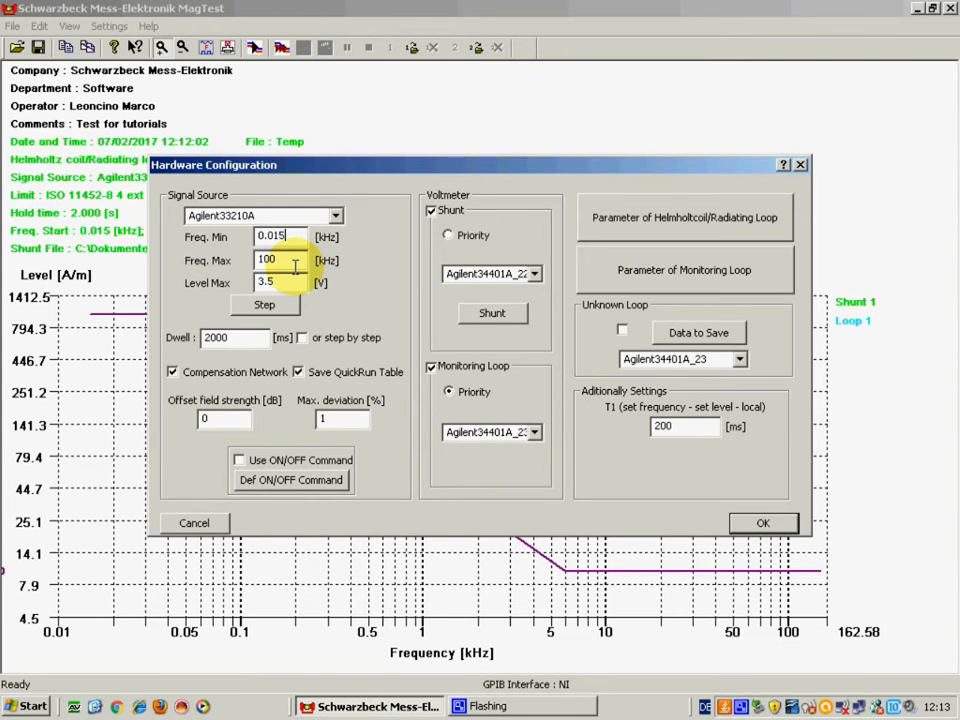
click(295, 265)
key(BackSpace)
key(BackSpace)
text(50)
click(295, 282)
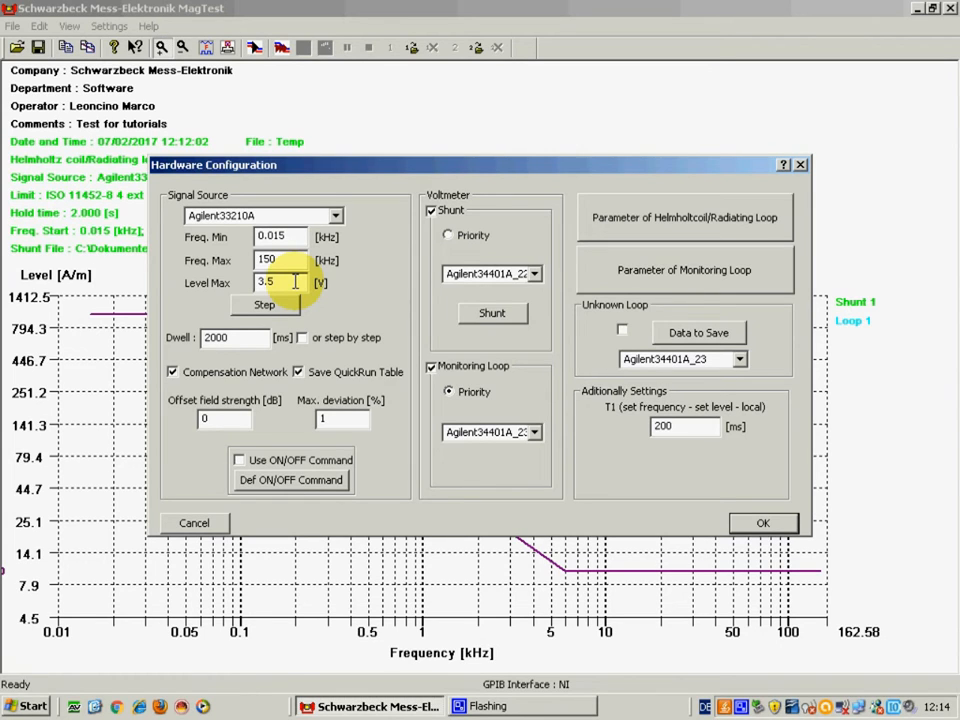
Open the frequency step settings and look through the constant, percent, table, per-octave and per-decade modes
click(278, 308)
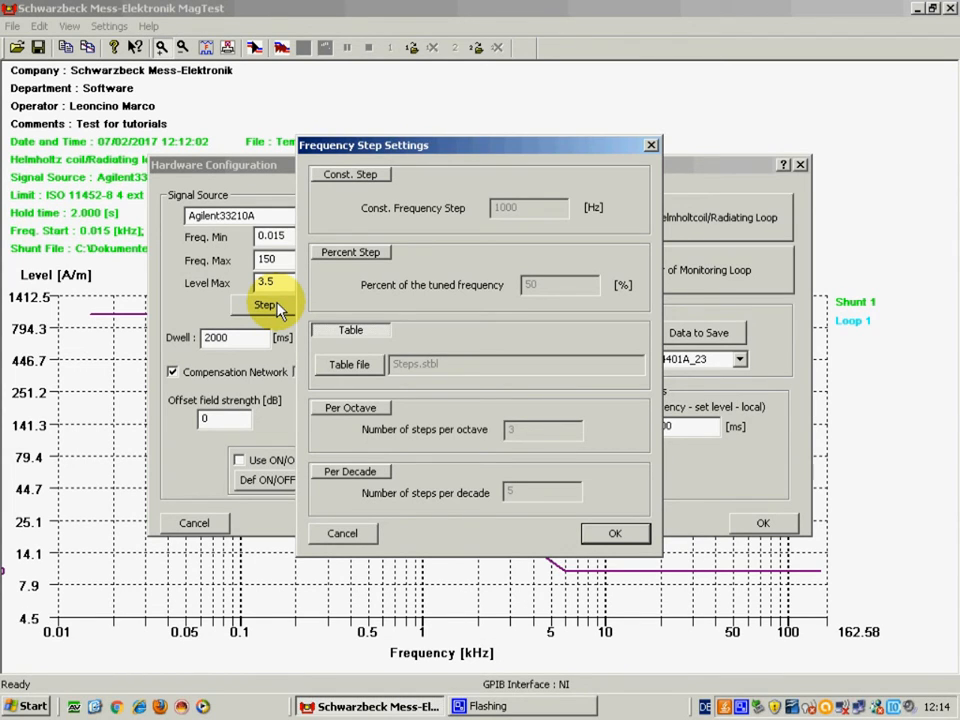
click(340, 177)
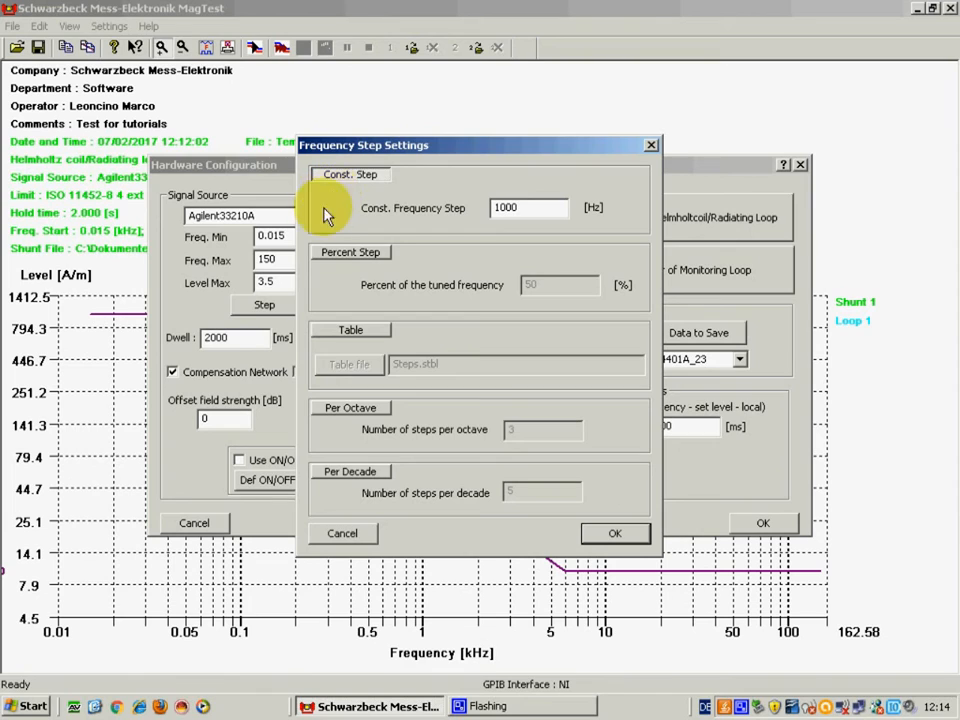
click(340, 256)
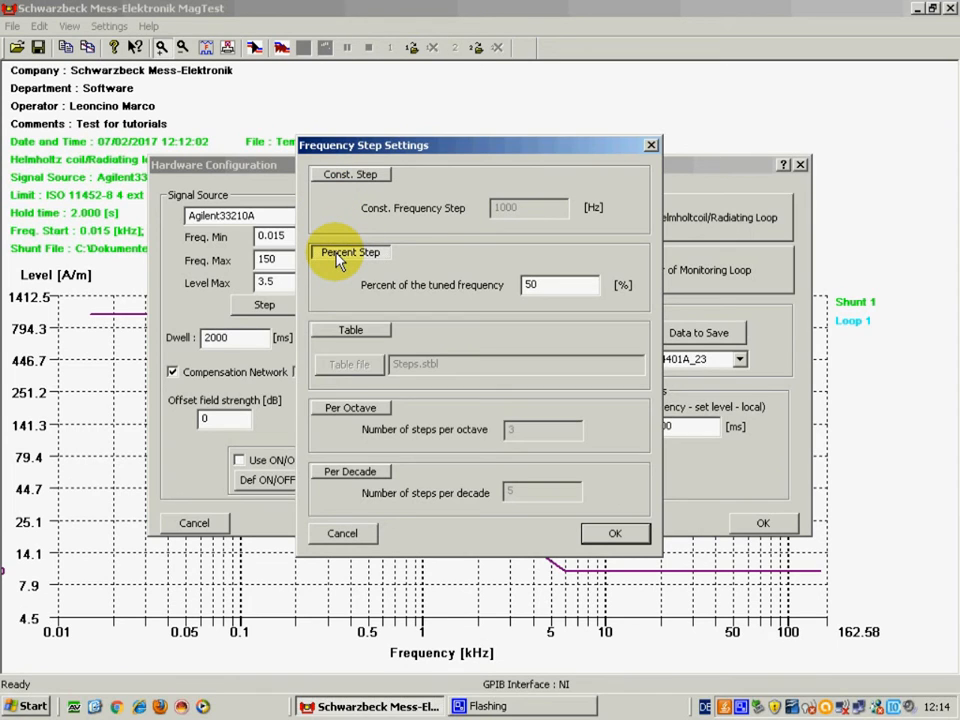
click(350, 332)
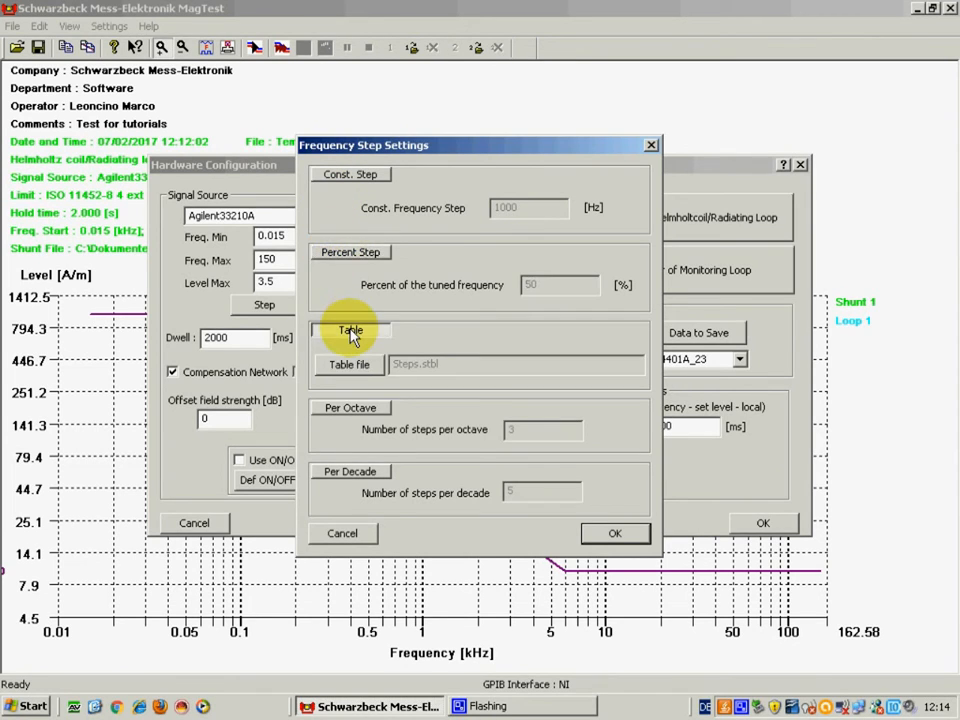
click(350, 409)
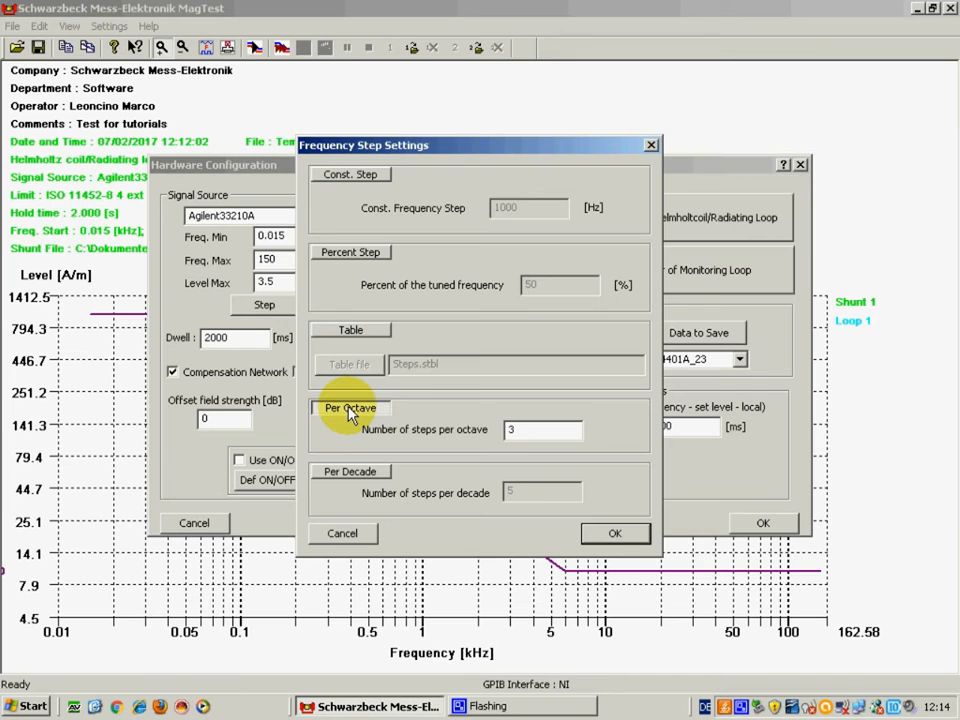
click(350, 473)
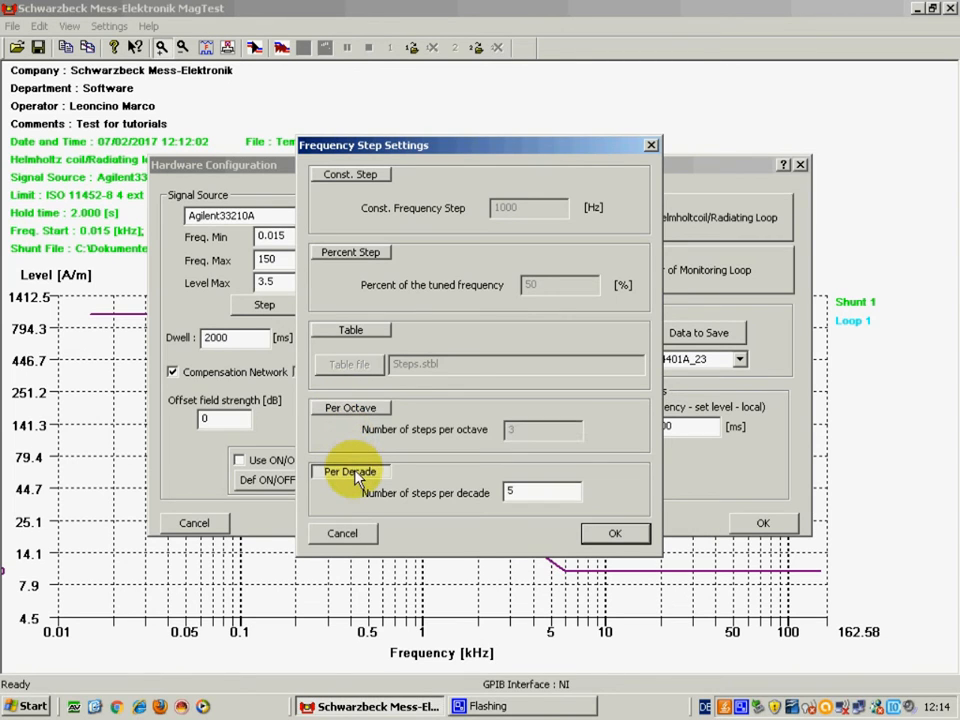
Set the frequency stepping to Table mode and load Steps.stbl from the Magtest folder as the table file
click(352, 334)
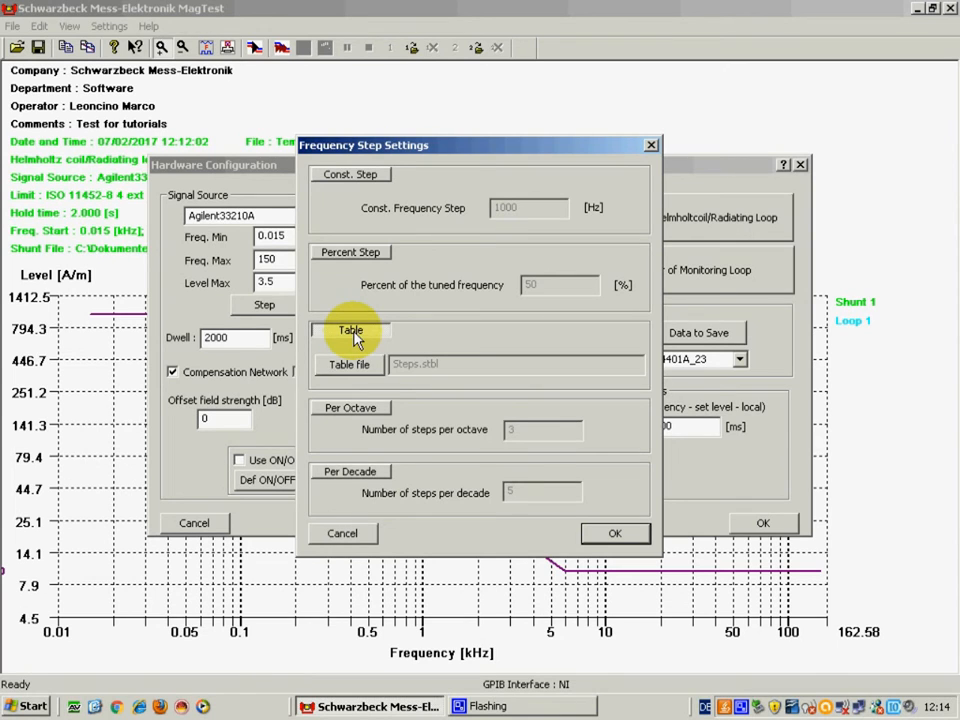
click(350, 366)
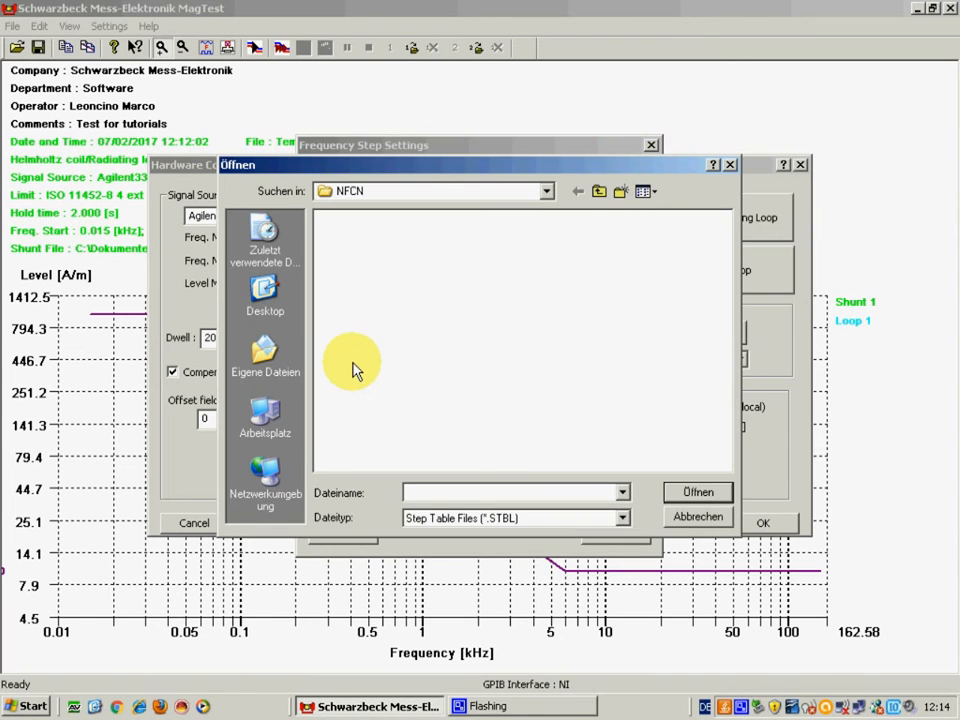
click(598, 191)
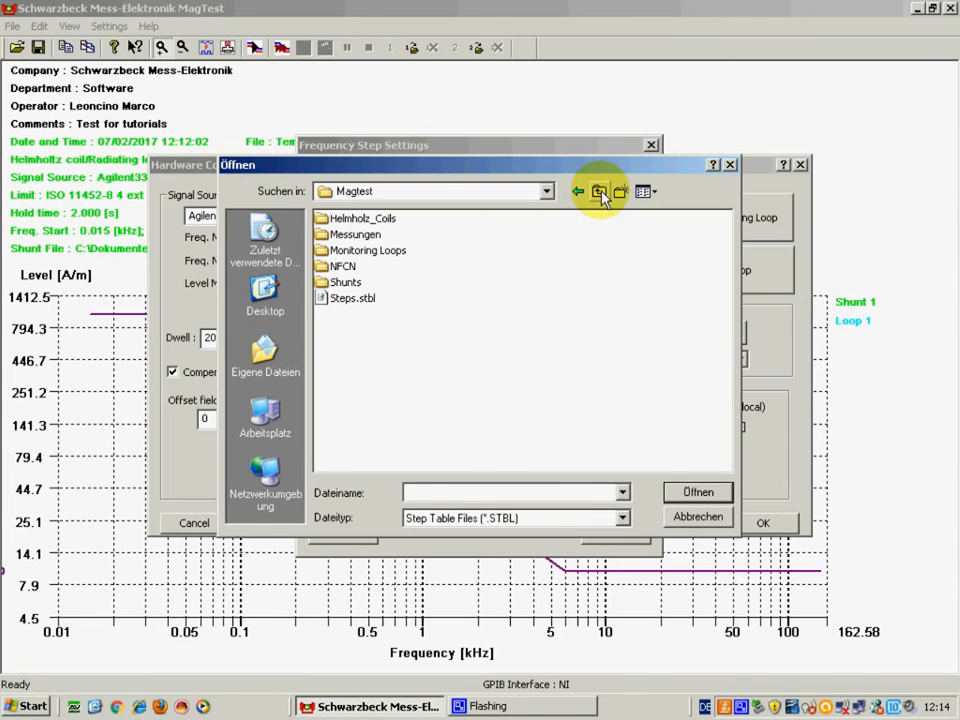
click(352, 298)
double_click(365, 307)
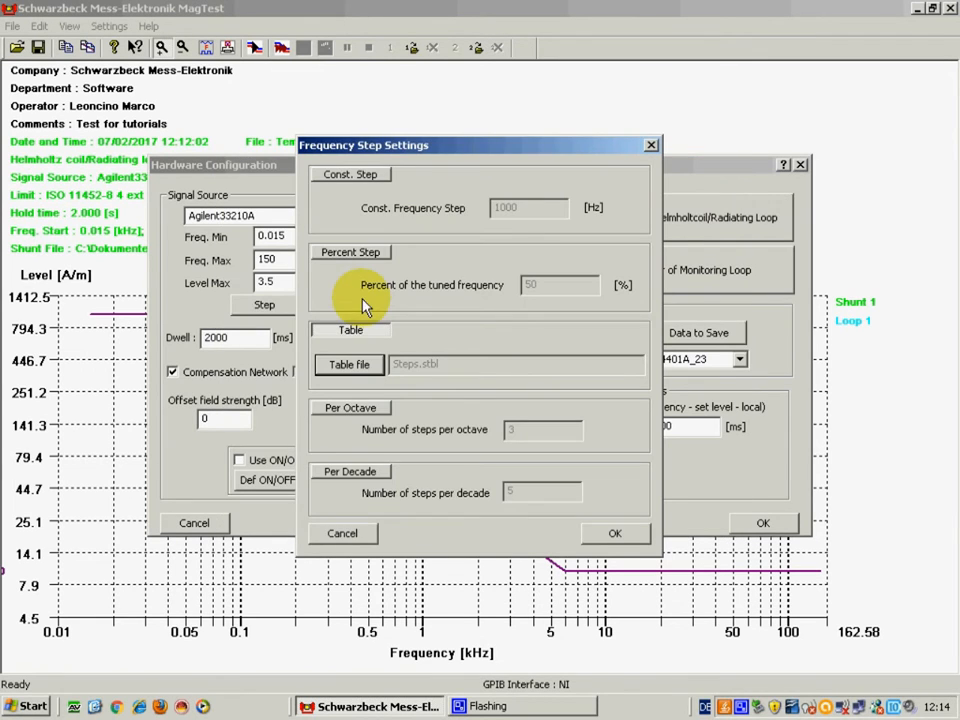
Open Steps.stbl from the table file chooser in WordPad, examine its listed frequencies and close it
click(375, 362)
right_click(366, 302)
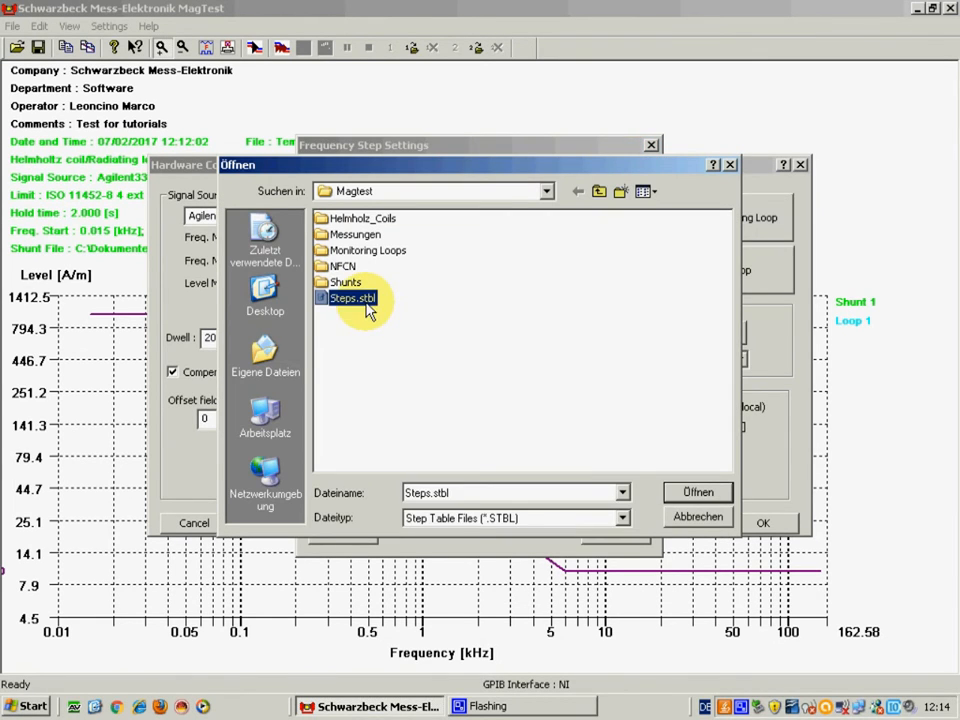
click(421, 333)
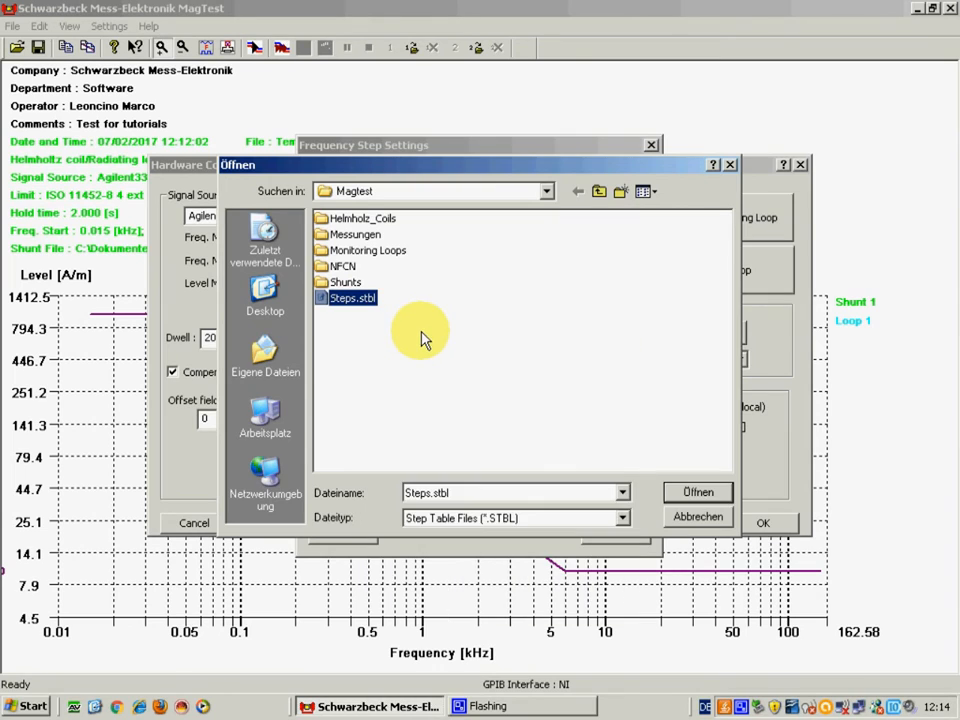
drag(733, 138, 647, 134)
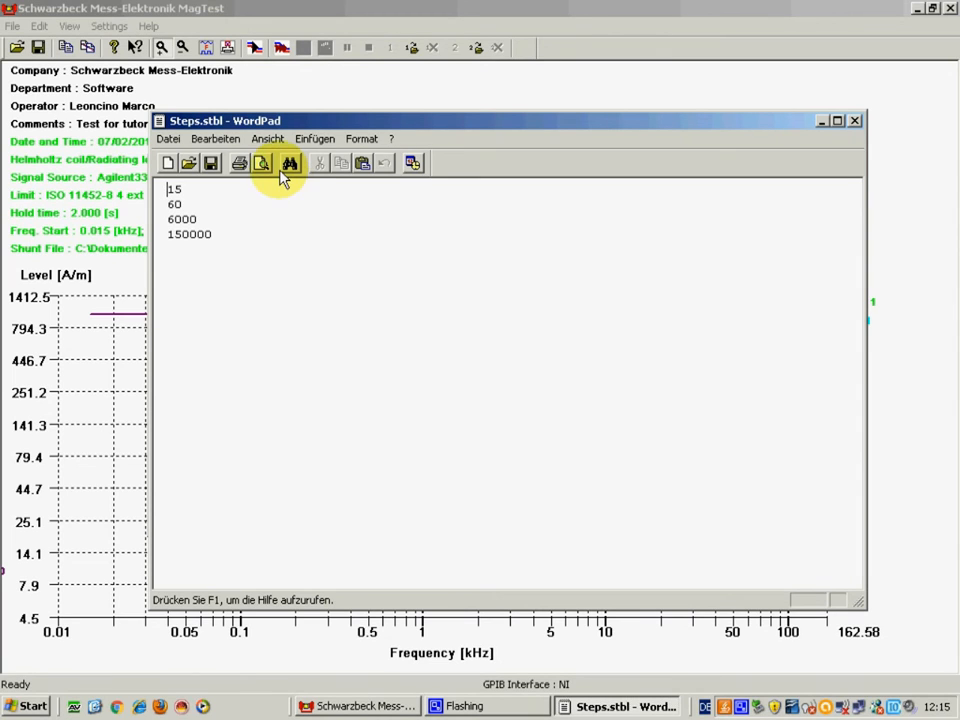
click(200, 220)
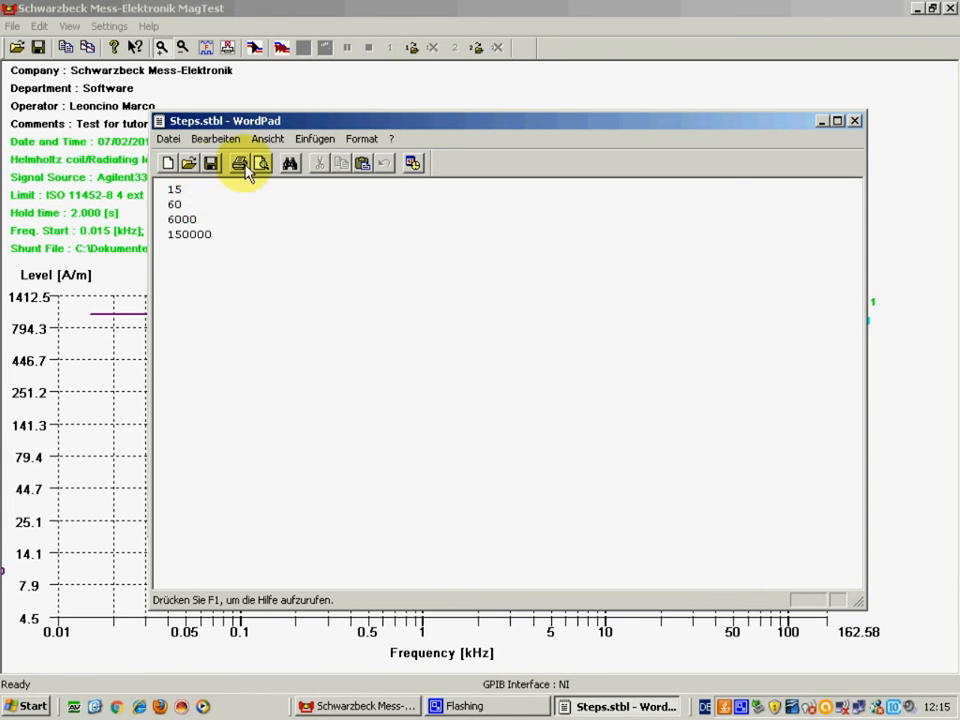
click(854, 120)
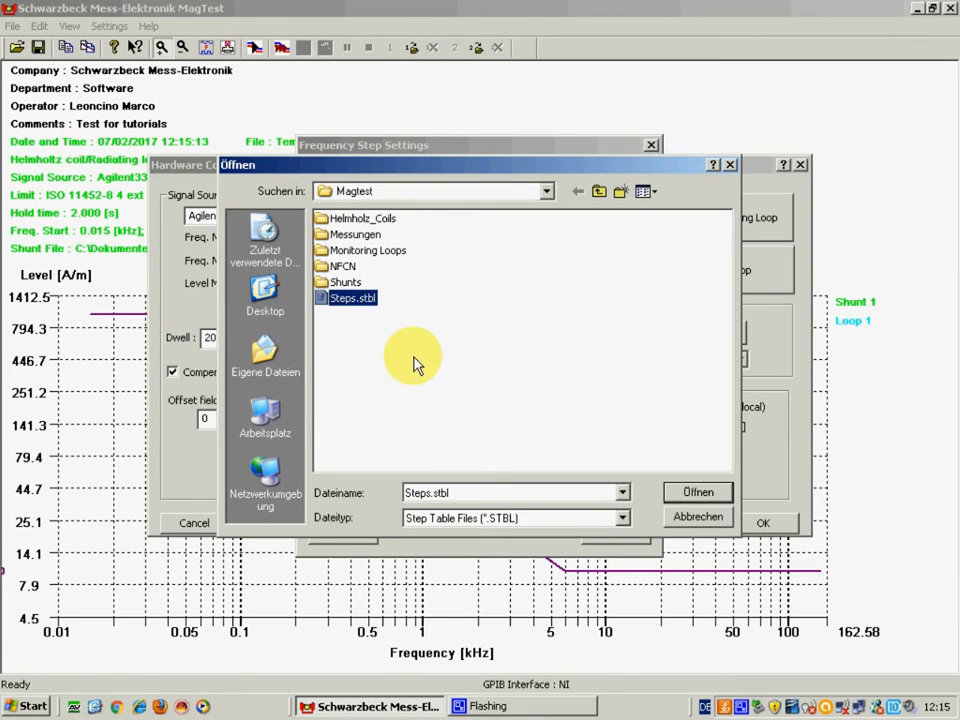
Select Steps.stbl as the step table file again and accept the frequency step settings
click(365, 298)
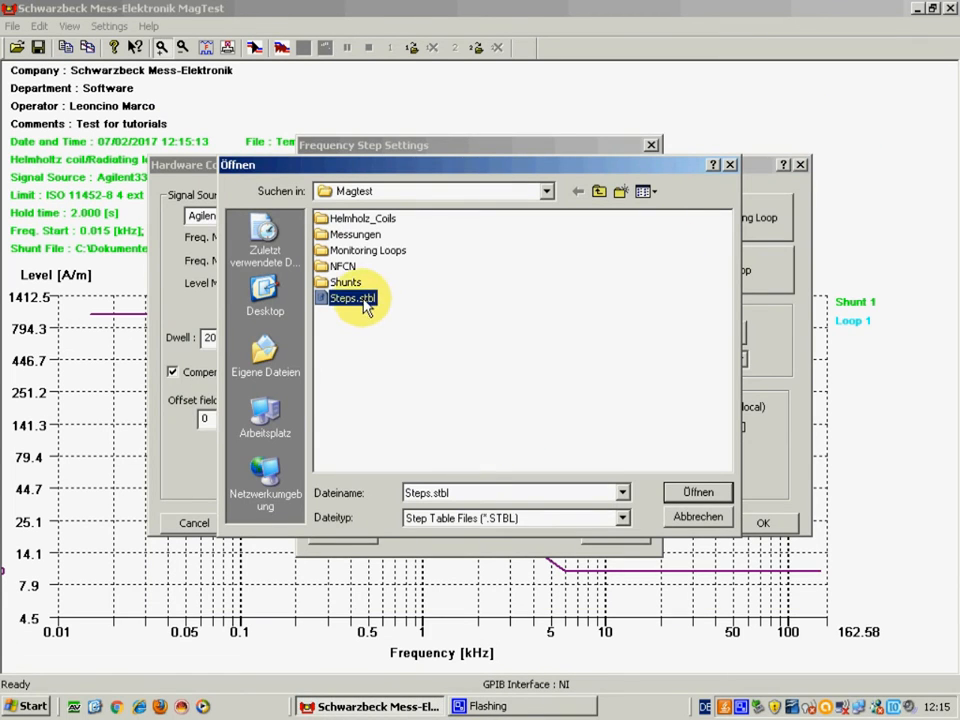
click(670, 492)
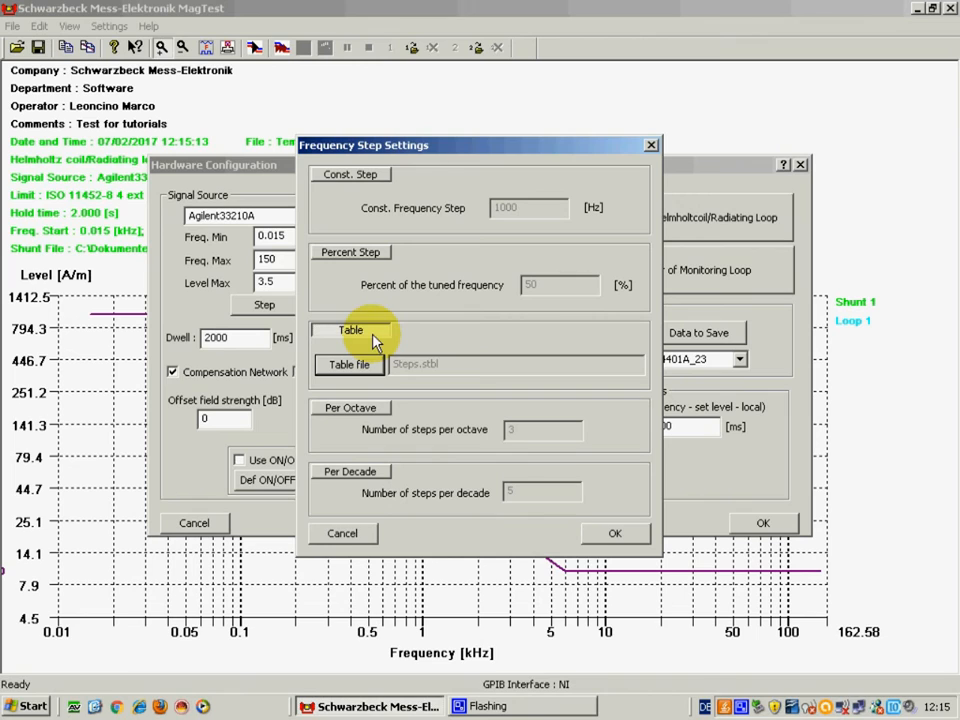
click(605, 534)
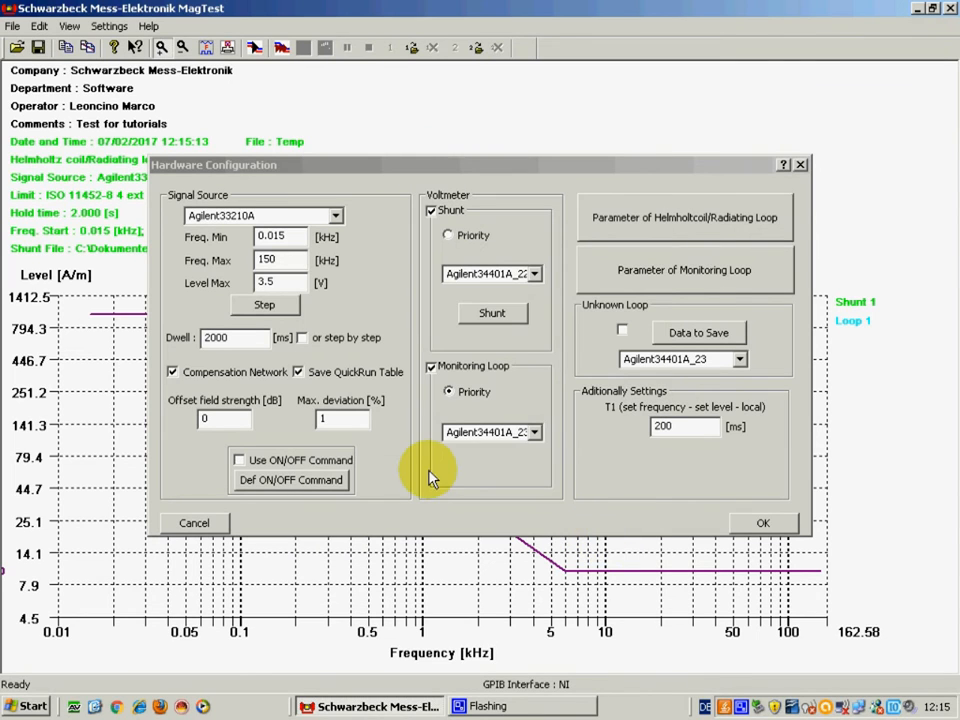
Try the step-by-step option in place of the dwell time and switch it off again
click(251, 342)
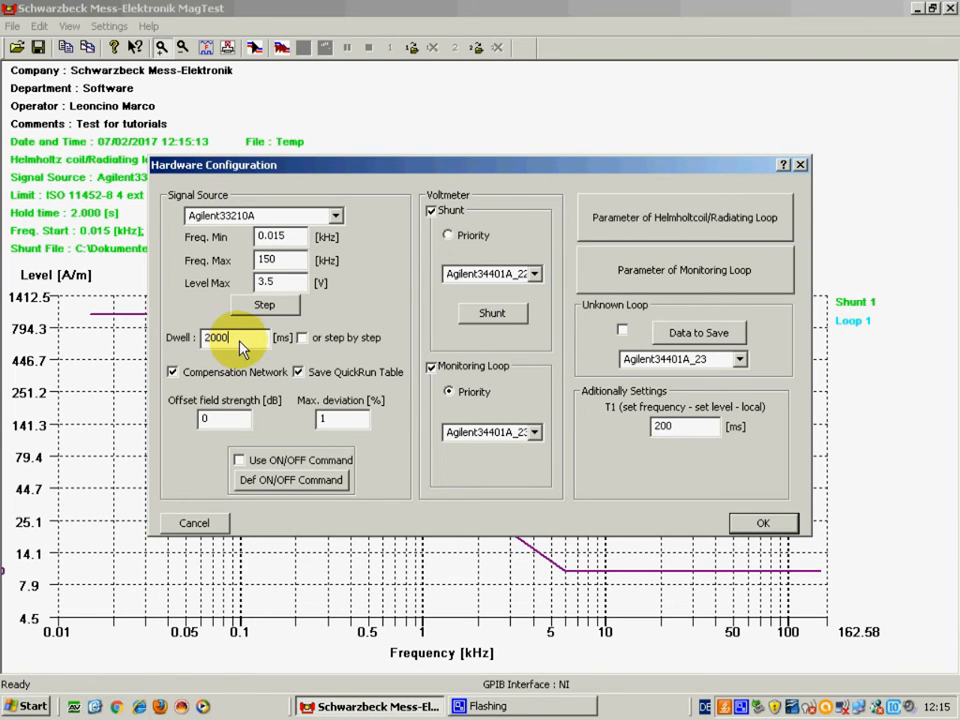
click(303, 338)
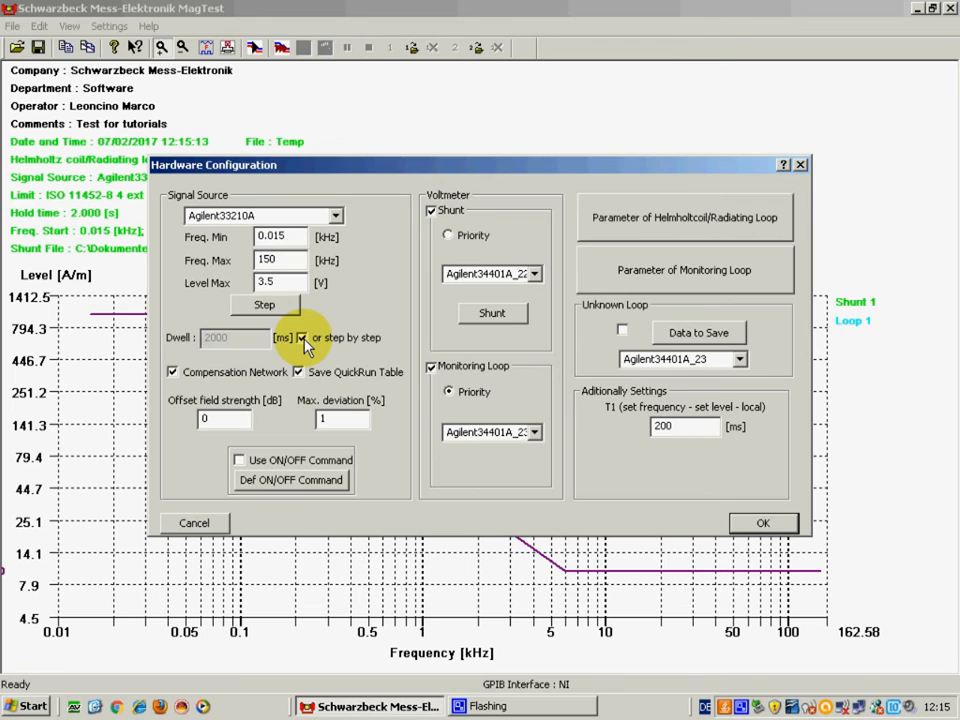
click(304, 339)
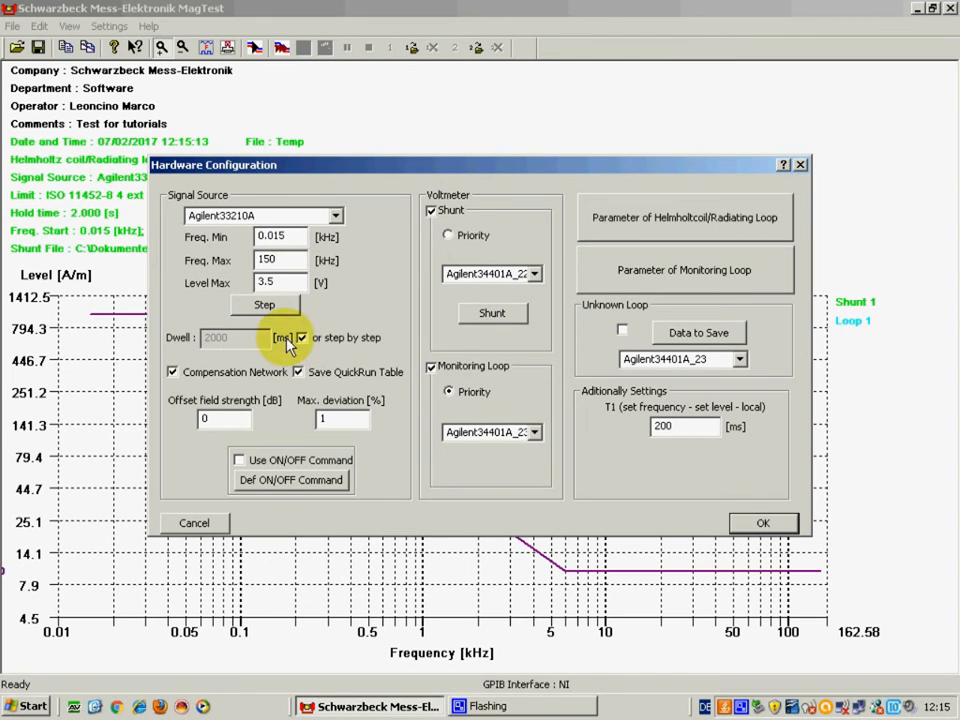
click(243, 341)
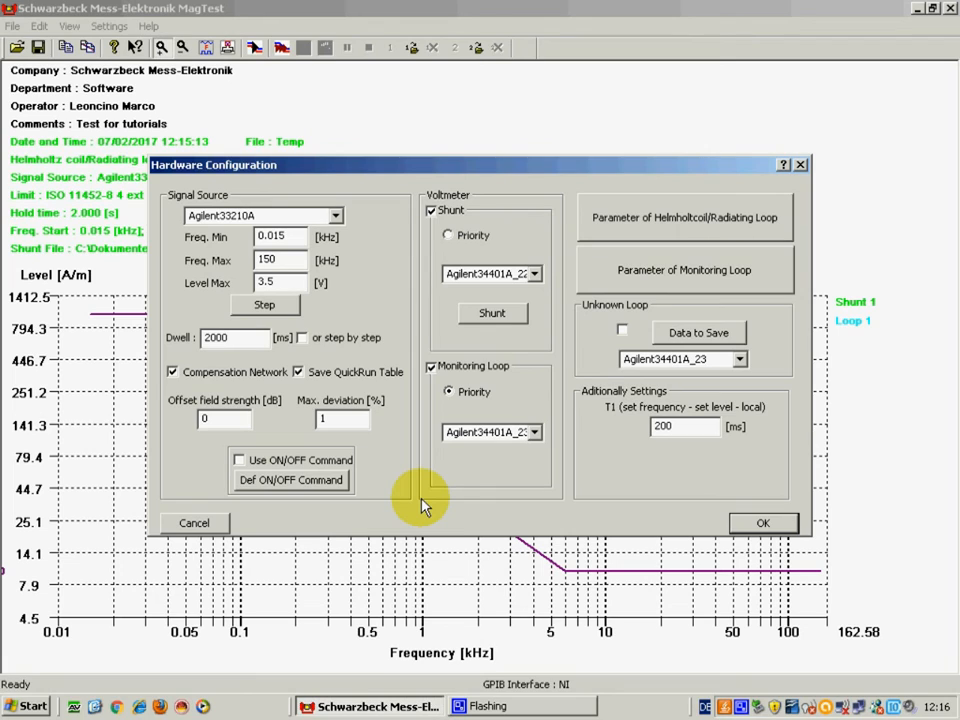
Load Shuntfile_CP9610_SN00005.txt from the Shunts folder as the voltmeter's shunt file and close the shunt dialog
click(510, 317)
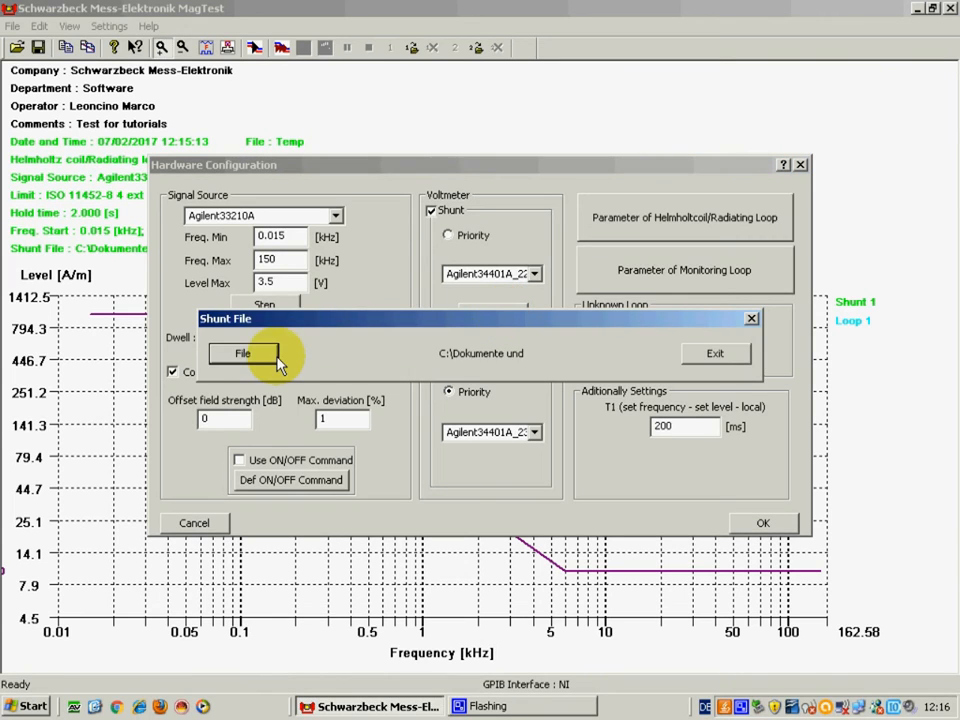
click(246, 355)
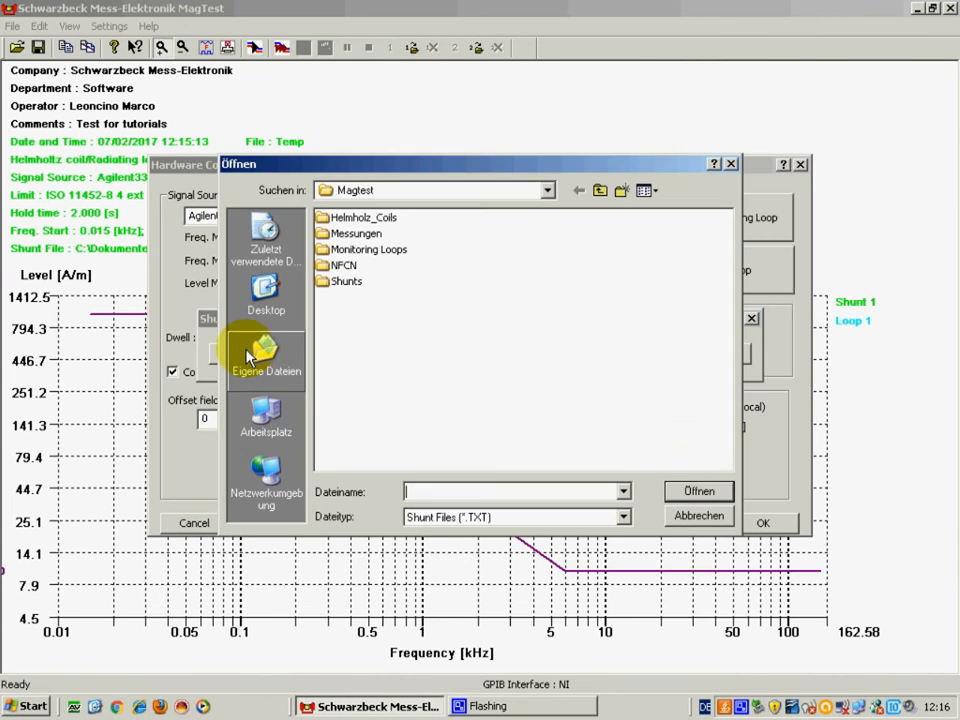
double_click(352, 288)
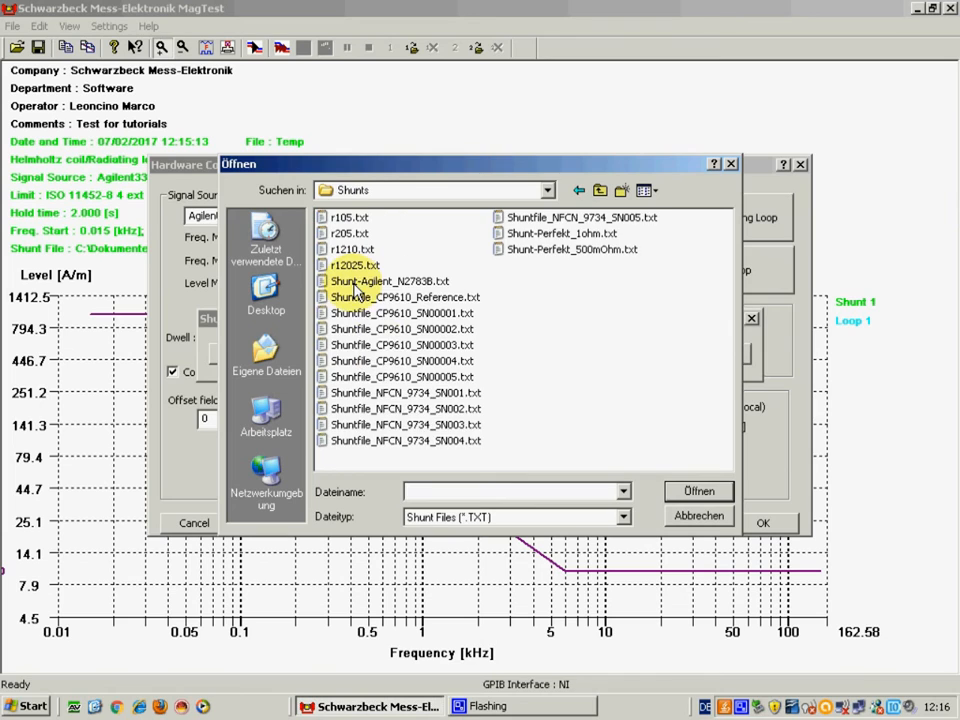
click(470, 379)
click(695, 492)
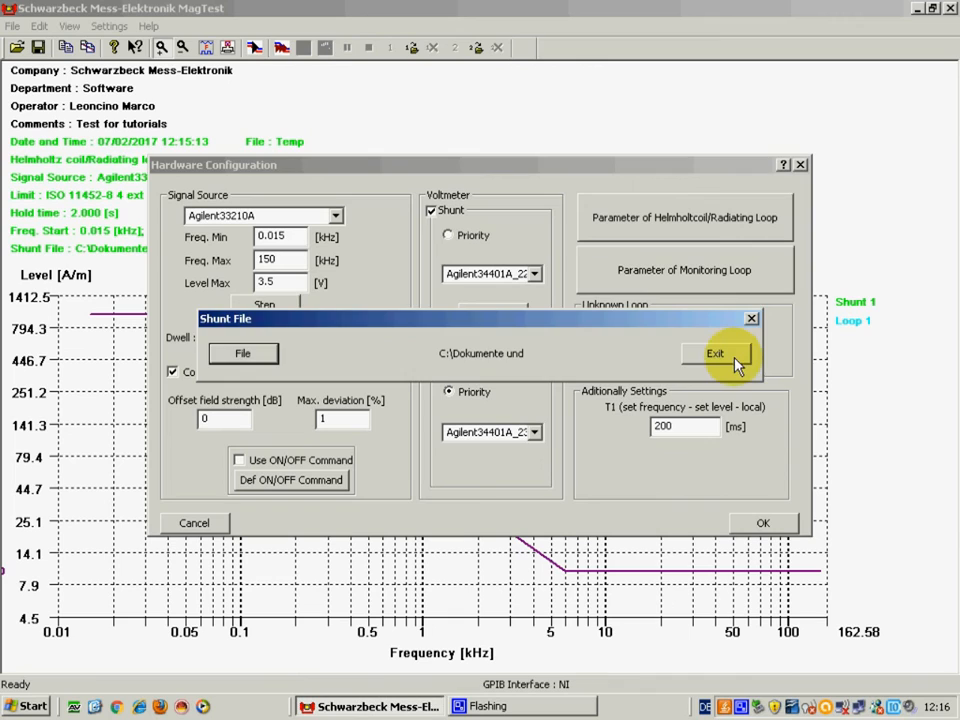
click(716, 354)
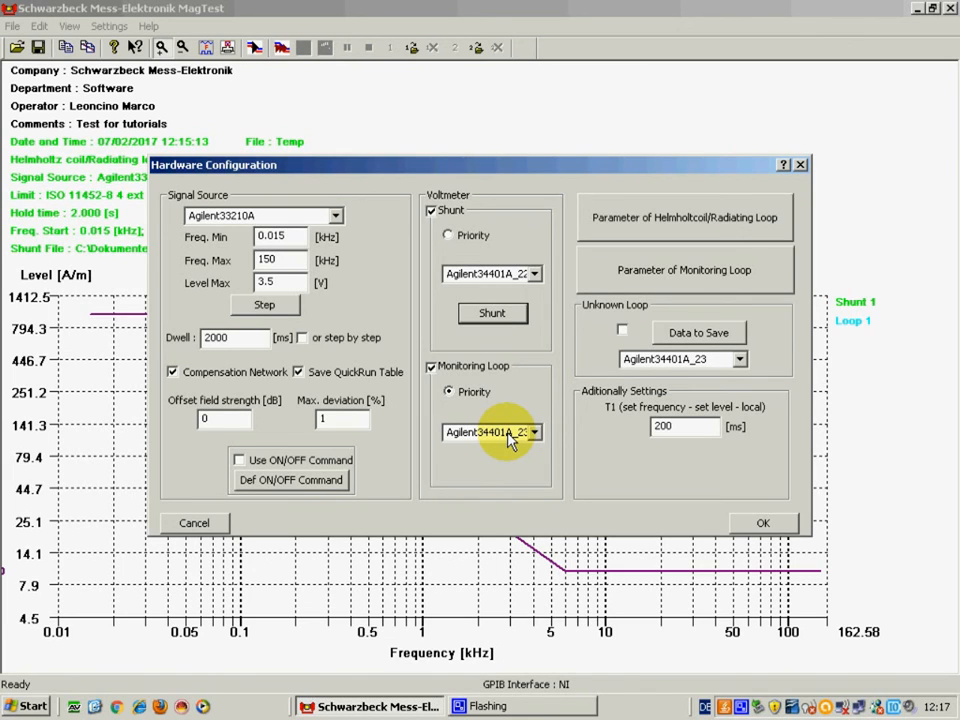
Examine the coil files in the Helmholz_Coils folder, cancel the file selection and accept the existing Helmholtz coil settings
click(675, 230)
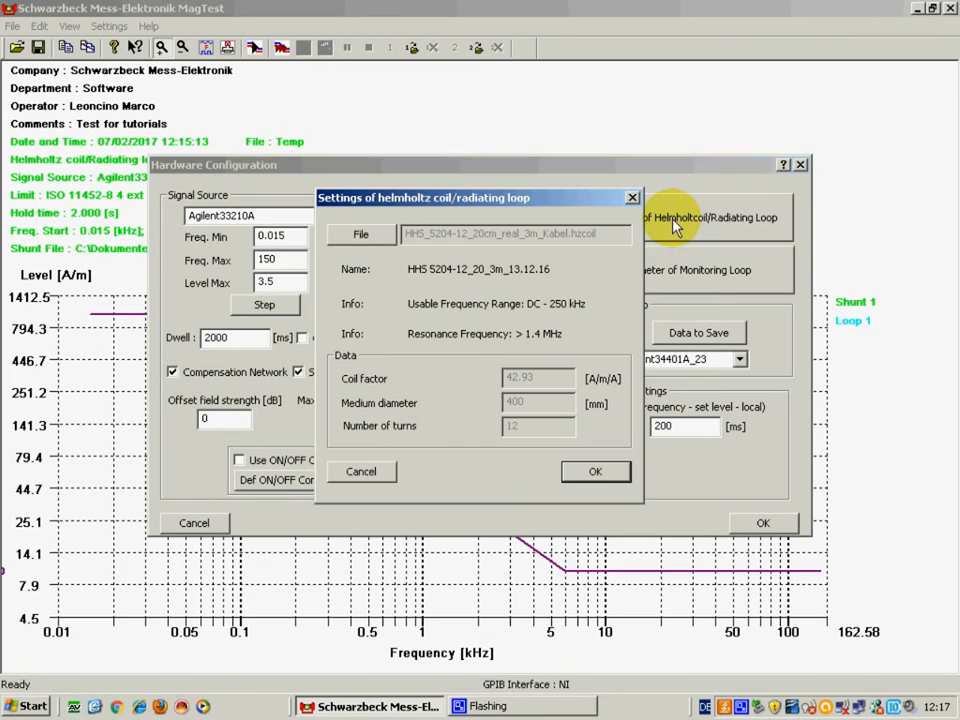
click(383, 247)
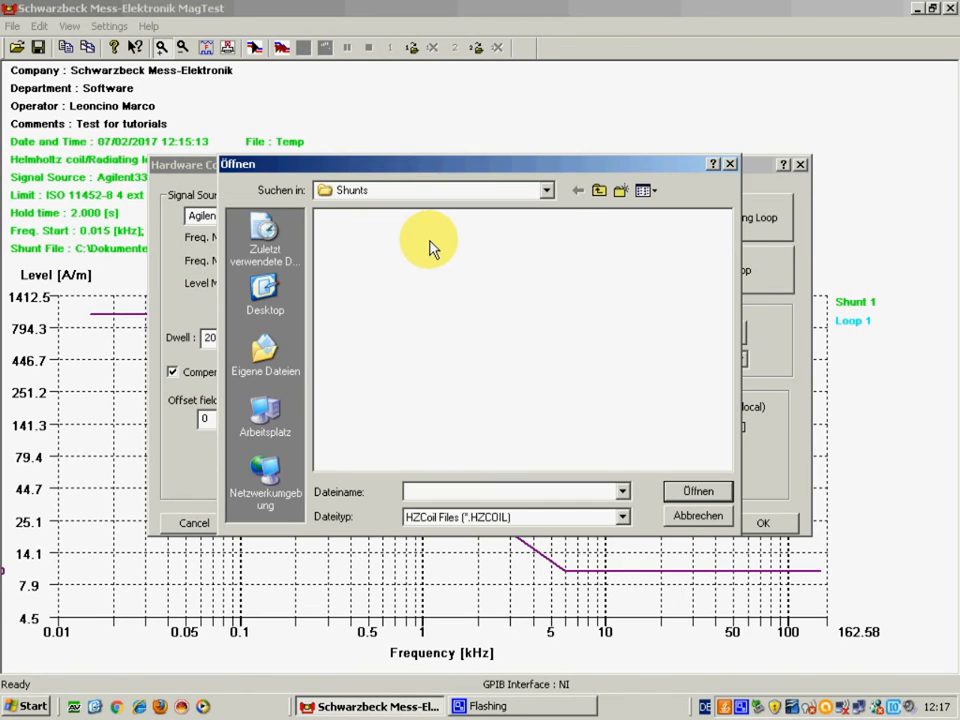
click(600, 190)
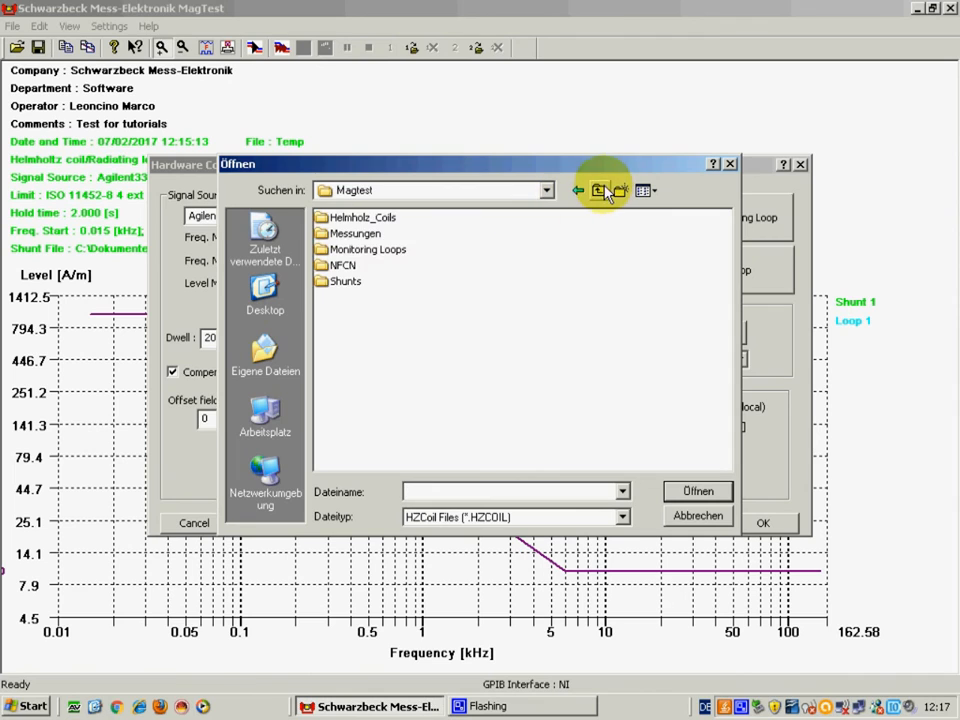
double_click(388, 219)
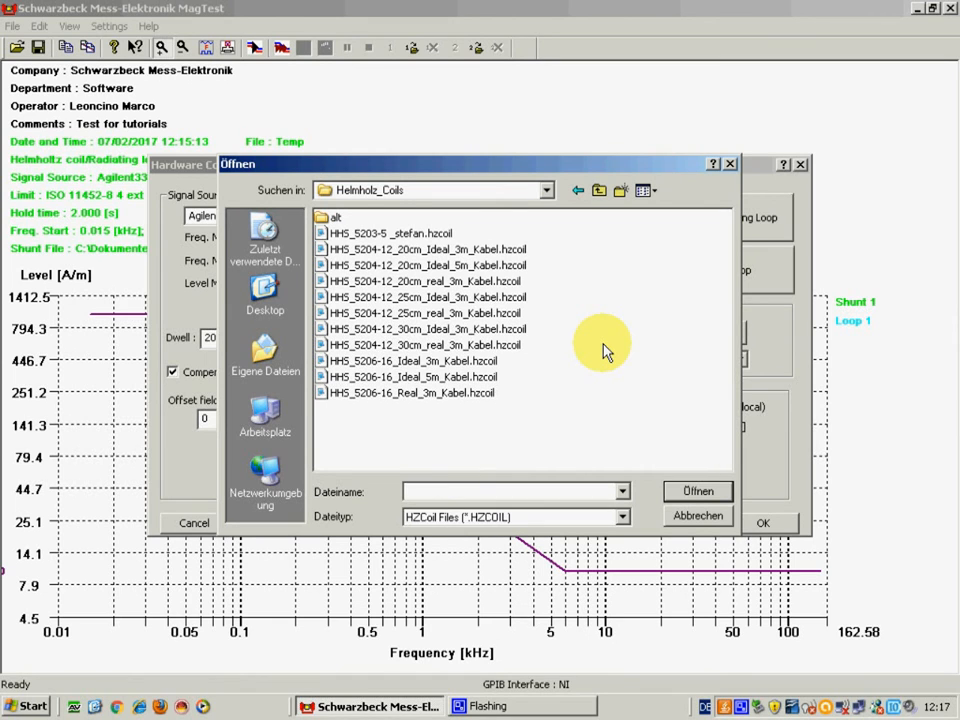
click(699, 516)
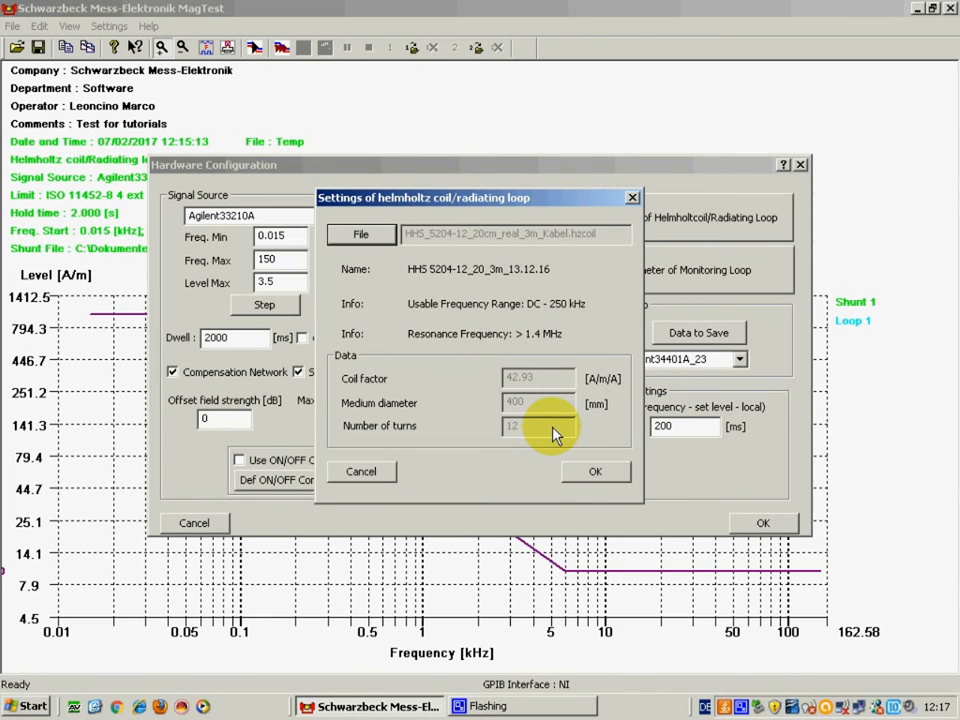
click(597, 470)
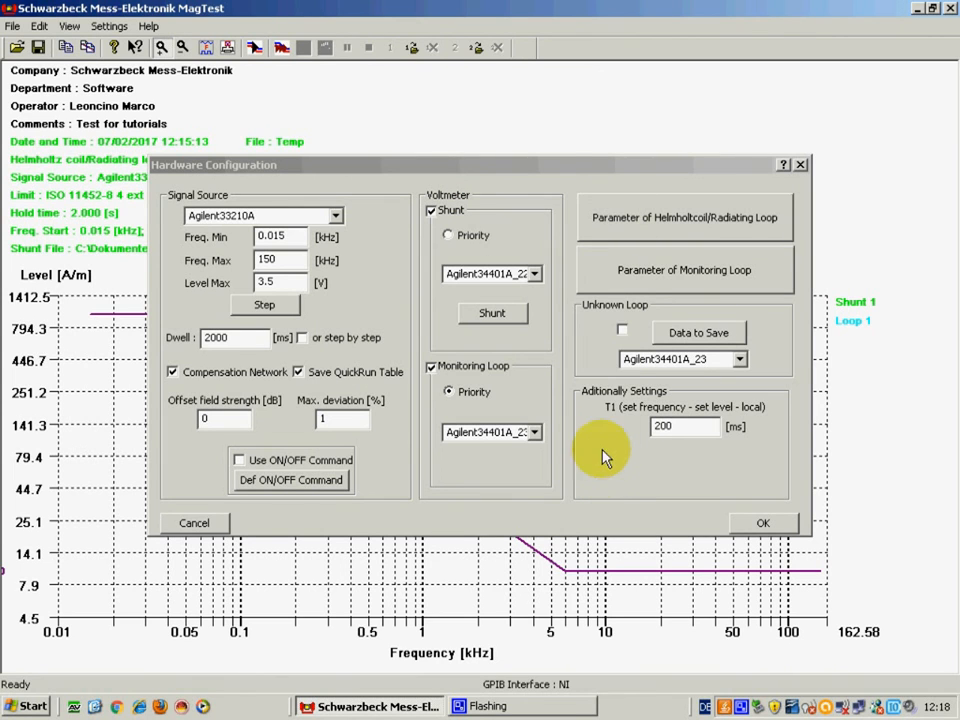
Load FESP_5133-7_41_MUSTERCAL.loop from the Monitoring Loops folder as the field monitoring loop file and accept the hardware configuration
click(633, 276)
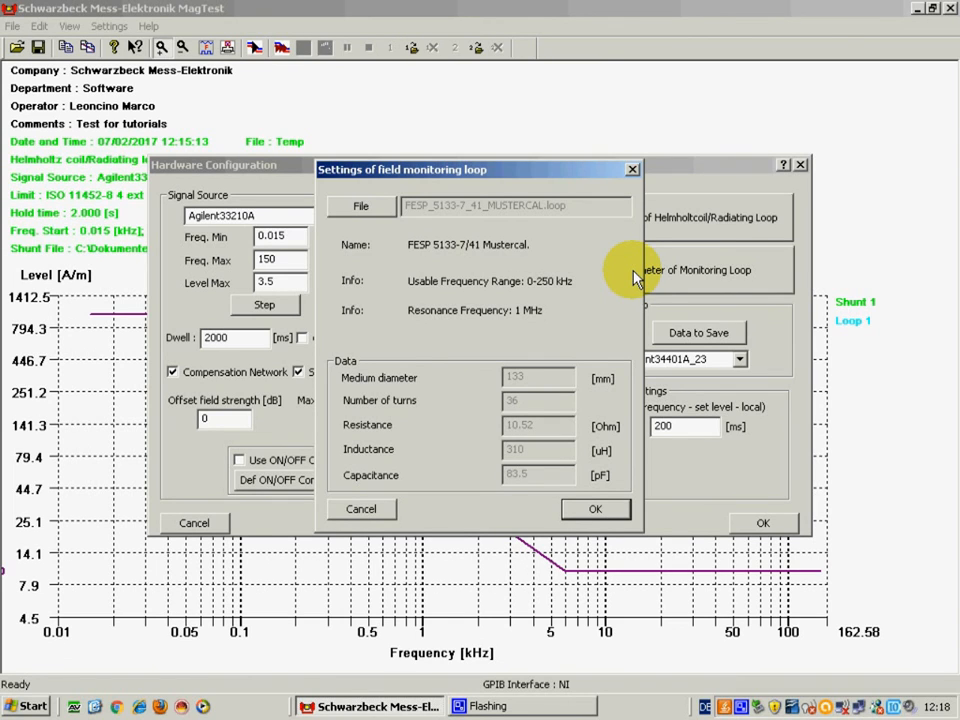
click(386, 218)
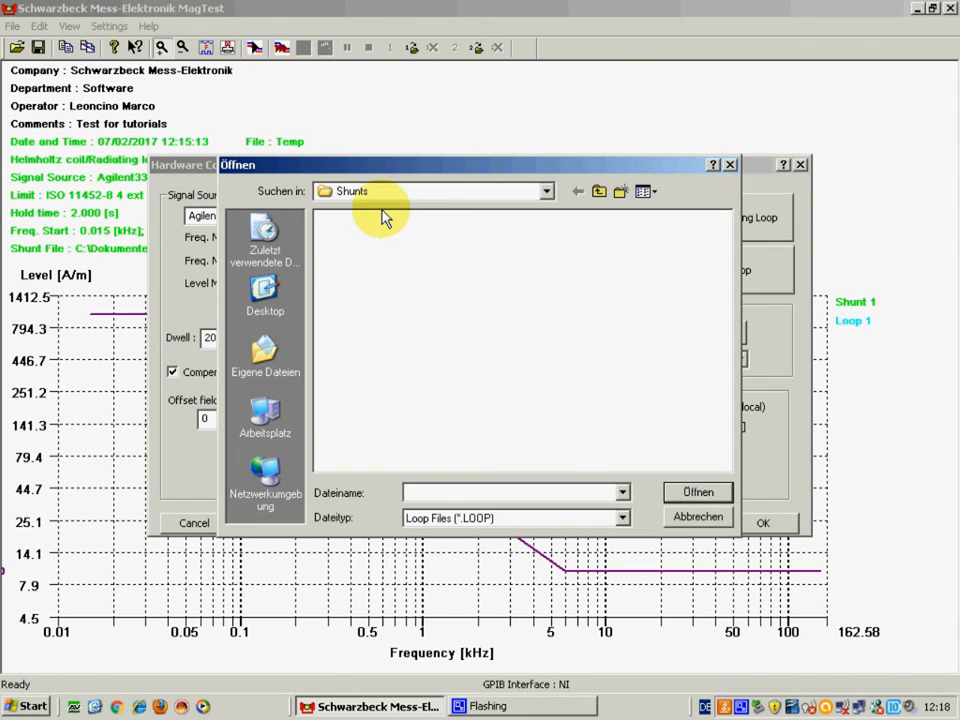
click(610, 190)
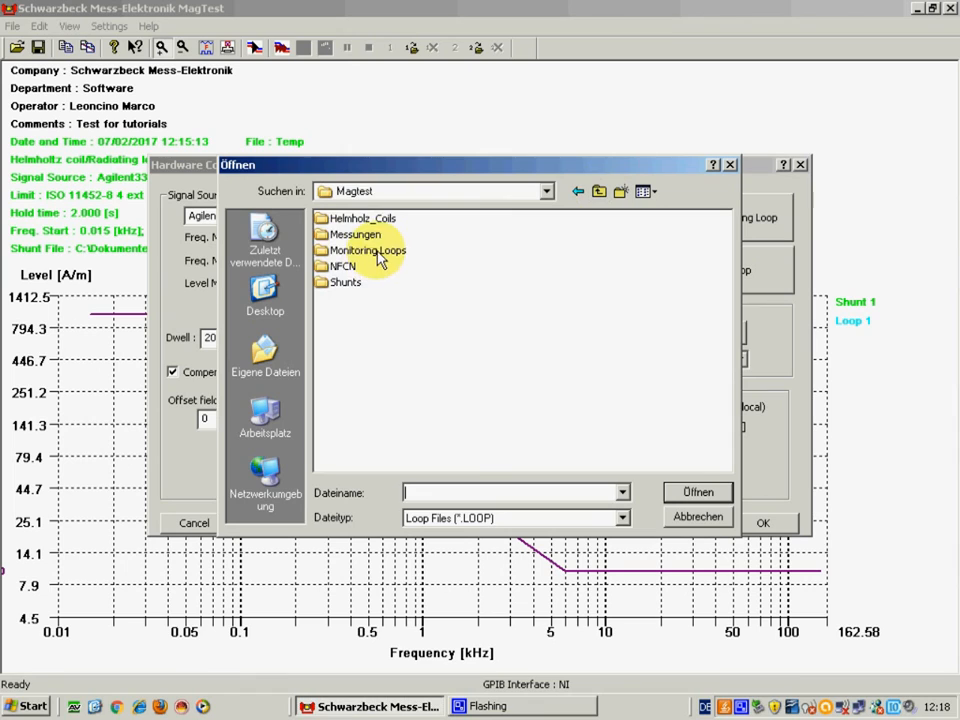
double_click(386, 256)
click(452, 236)
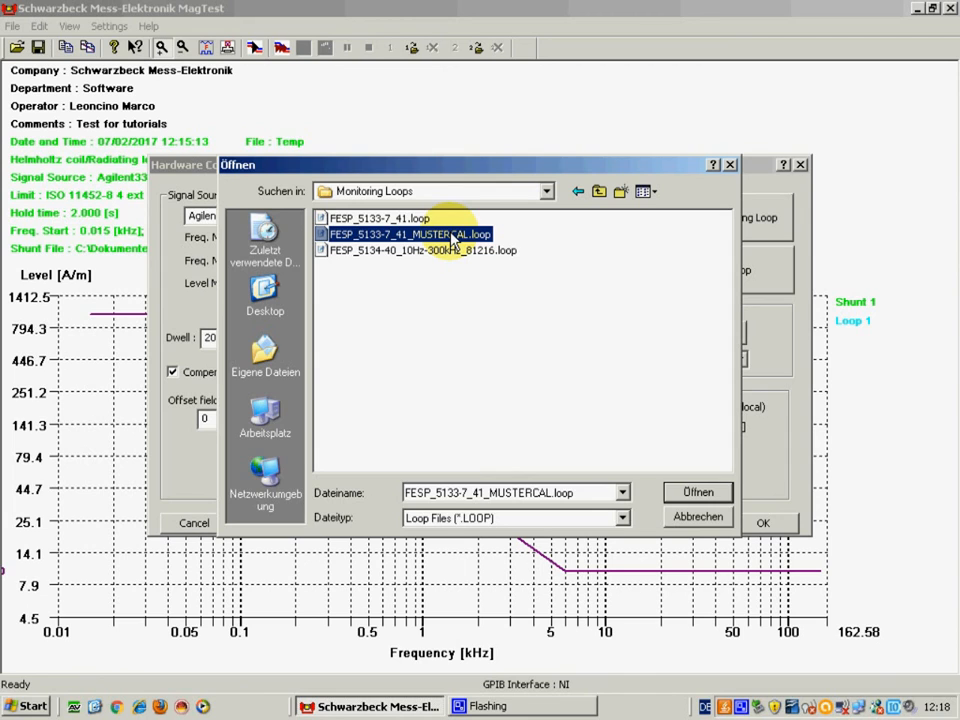
double_click(452, 237)
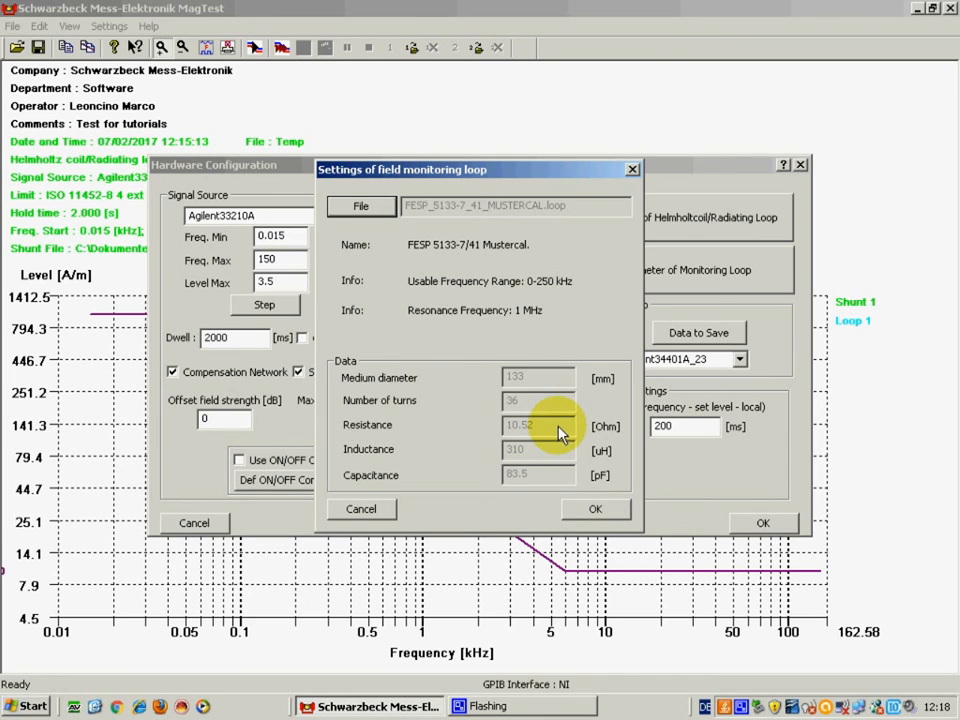
click(594, 511)
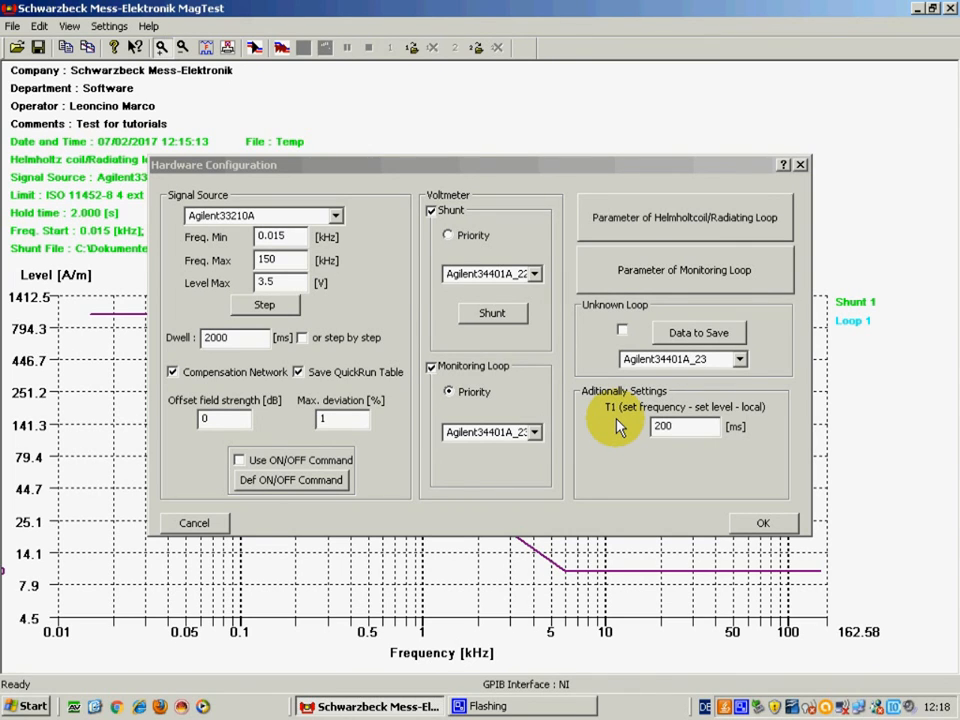
click(666, 432)
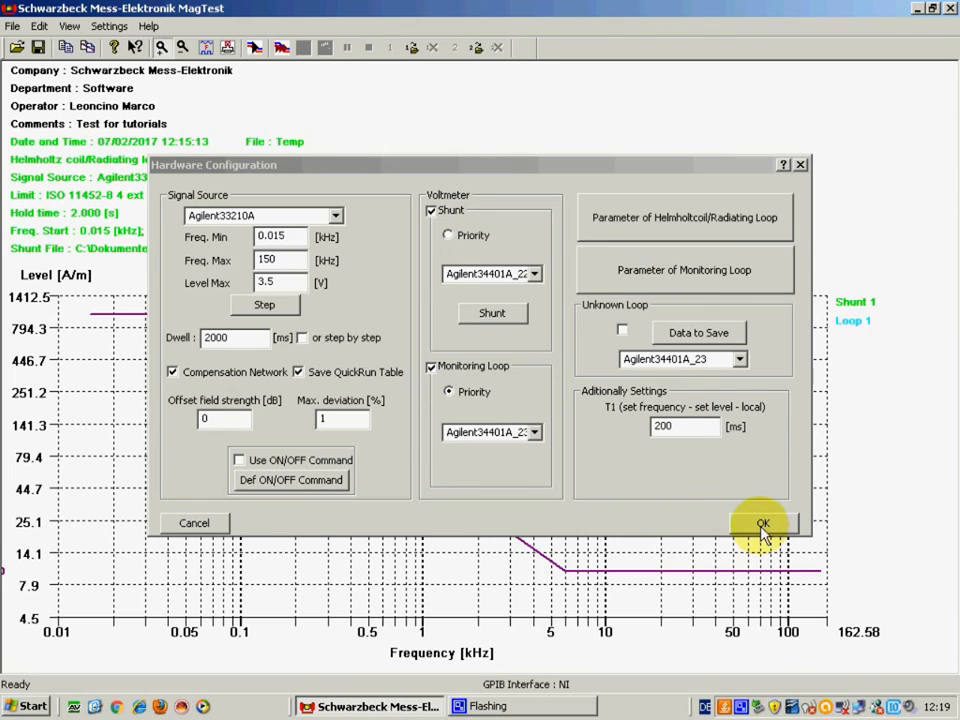
click(763, 527)
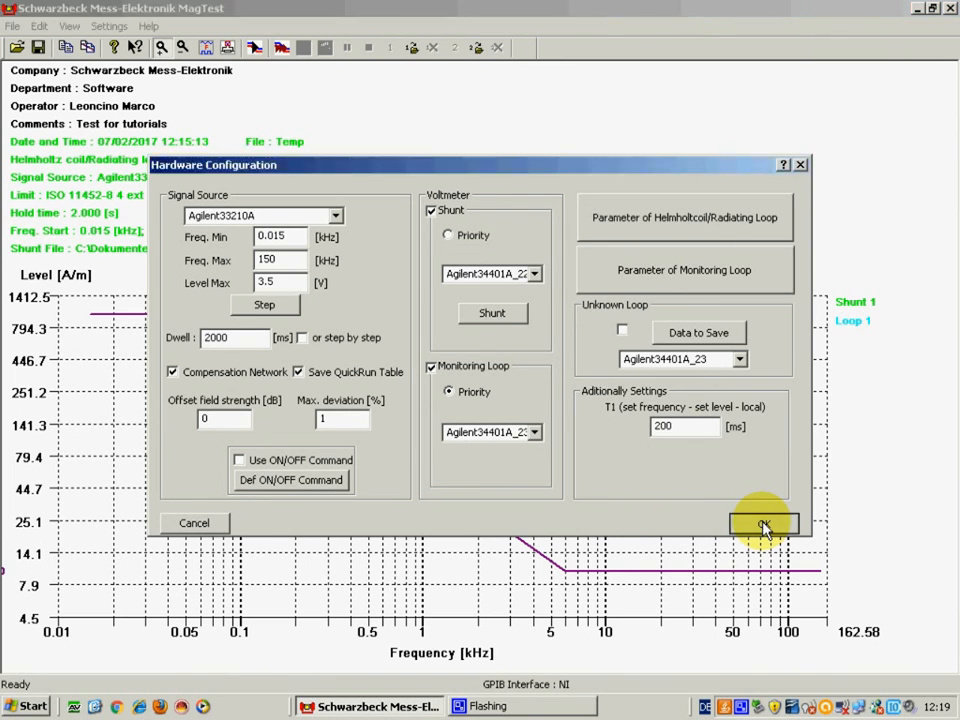